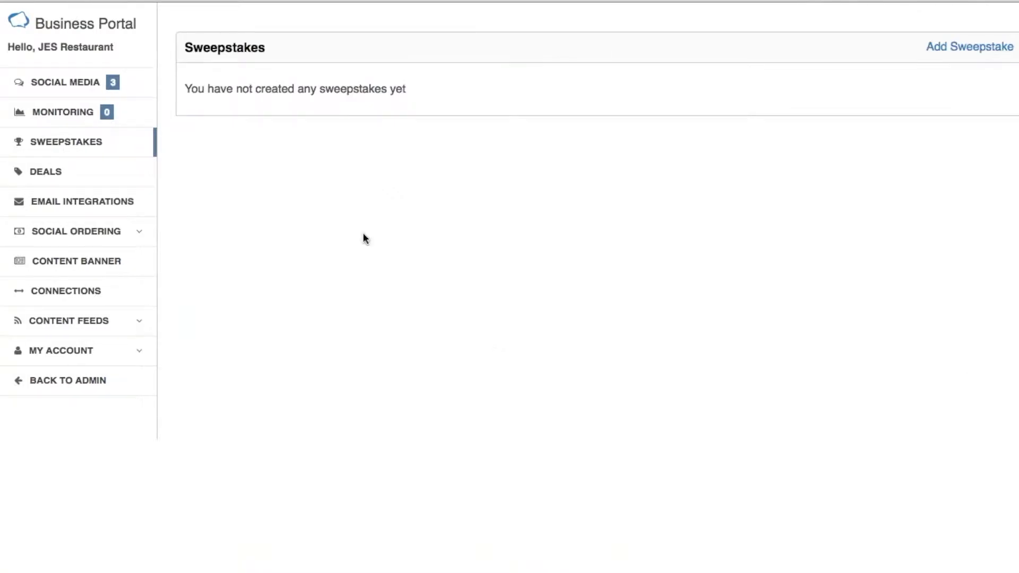
click(973, 49)
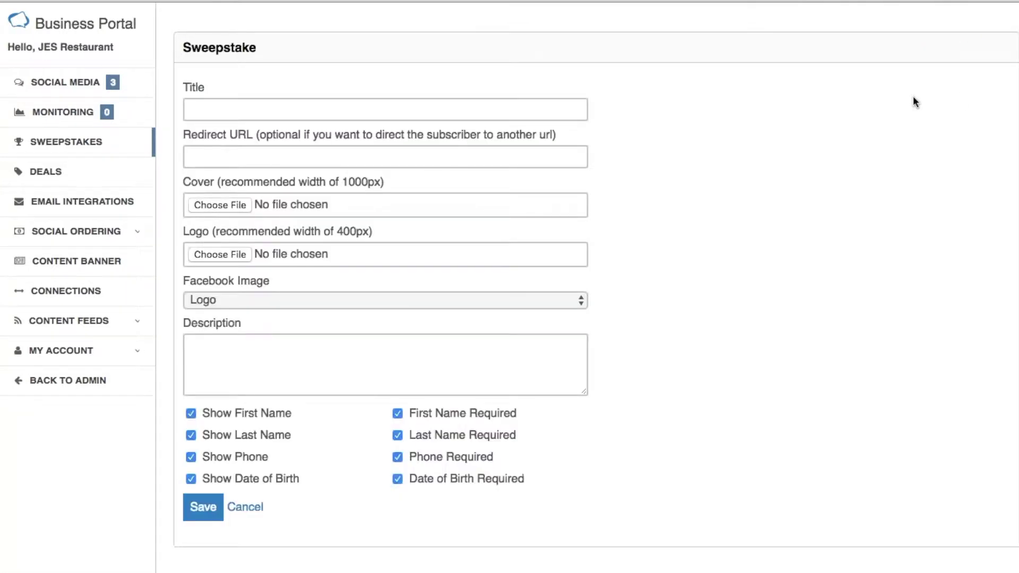
click(223, 110)
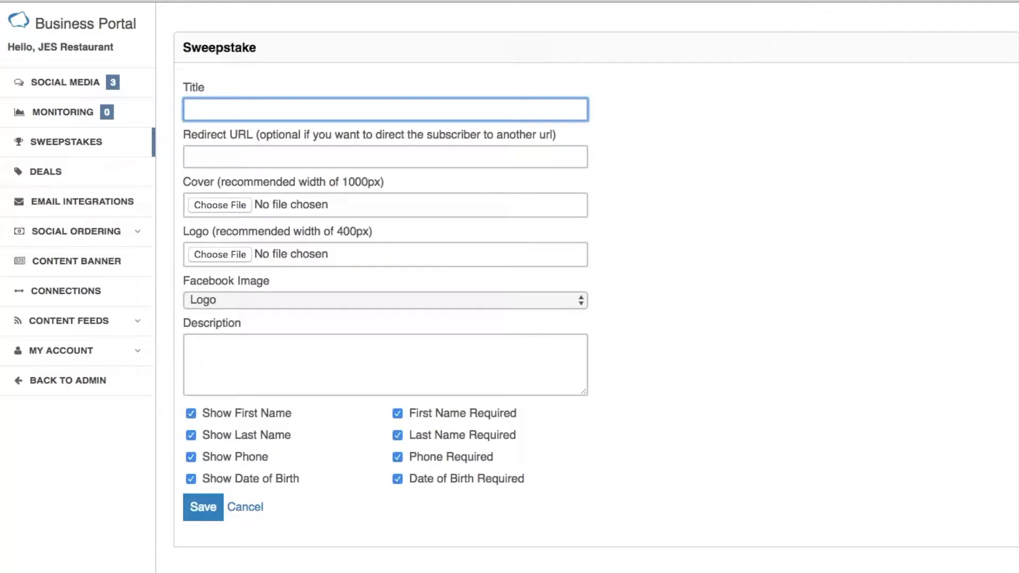
text(Win Dinner for 2!)
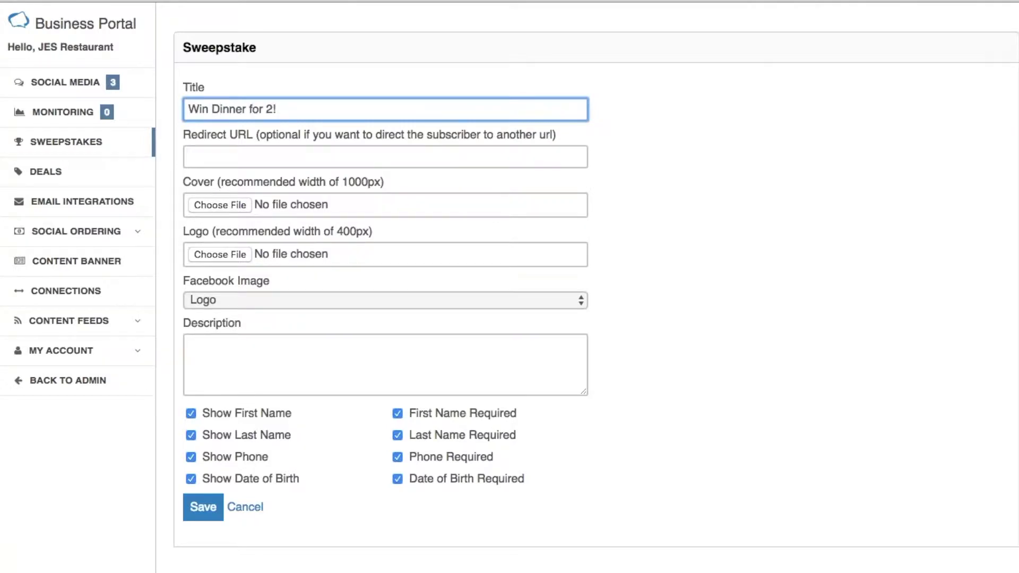
click(189, 157)
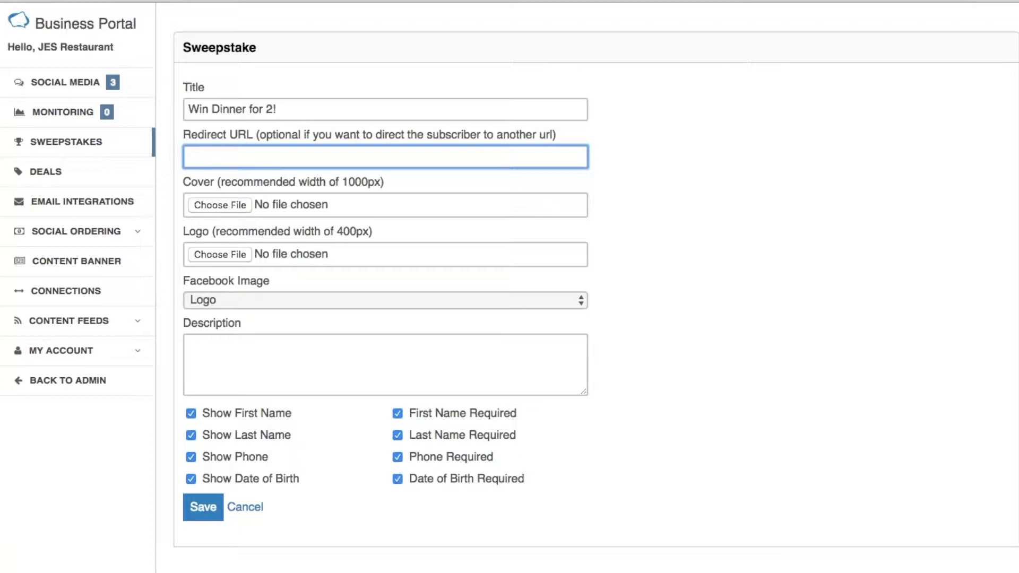
text(ht)
key(Down)
key(Tab)
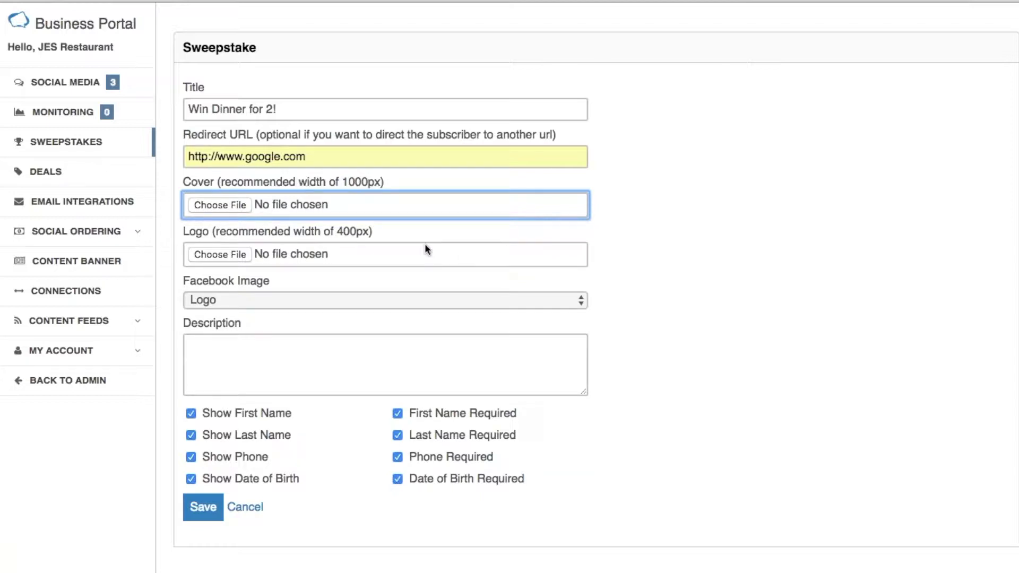
Attach JES Restaurant free app banner.png as the cover and JES Restaurant Logo.png as the logo, keeping Logo as the Facebook image.
click(224, 206)
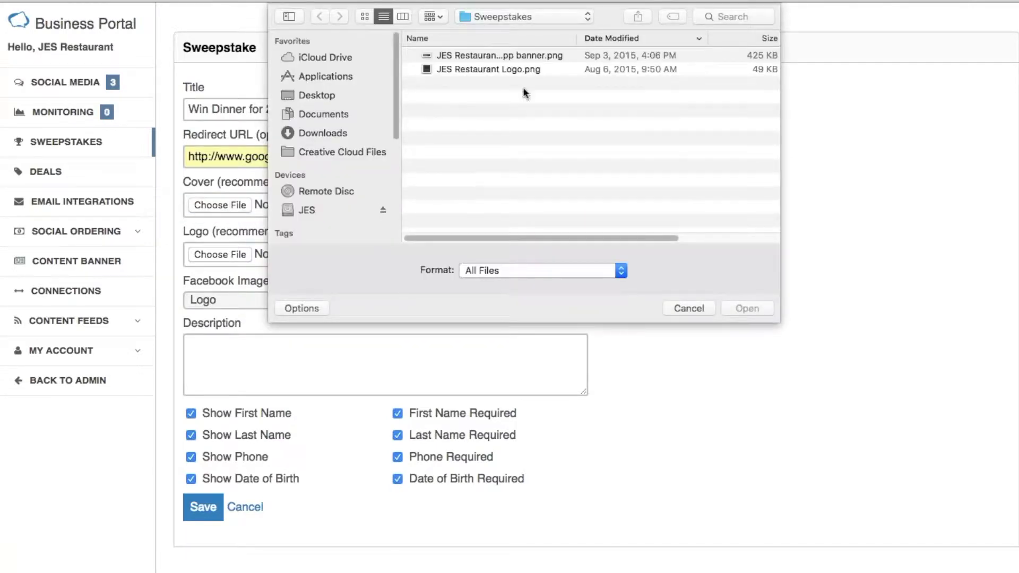
double_click(538, 55)
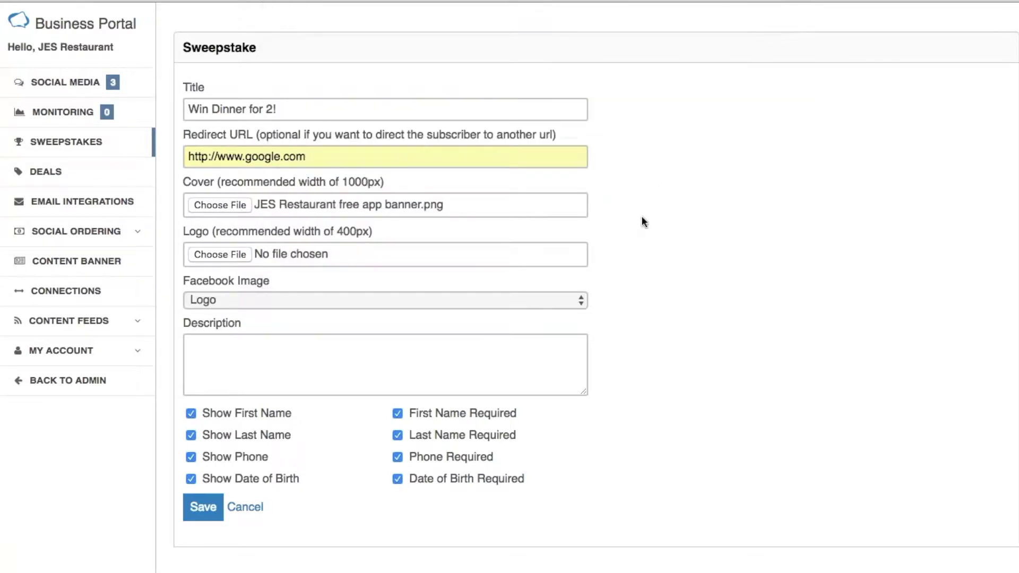
click(352, 252)
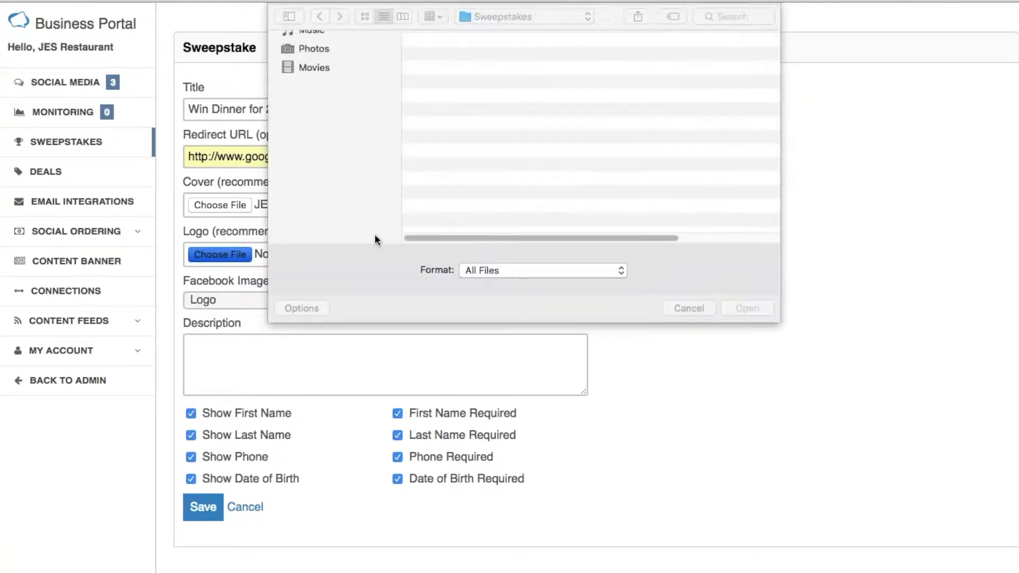
double_click(492, 68)
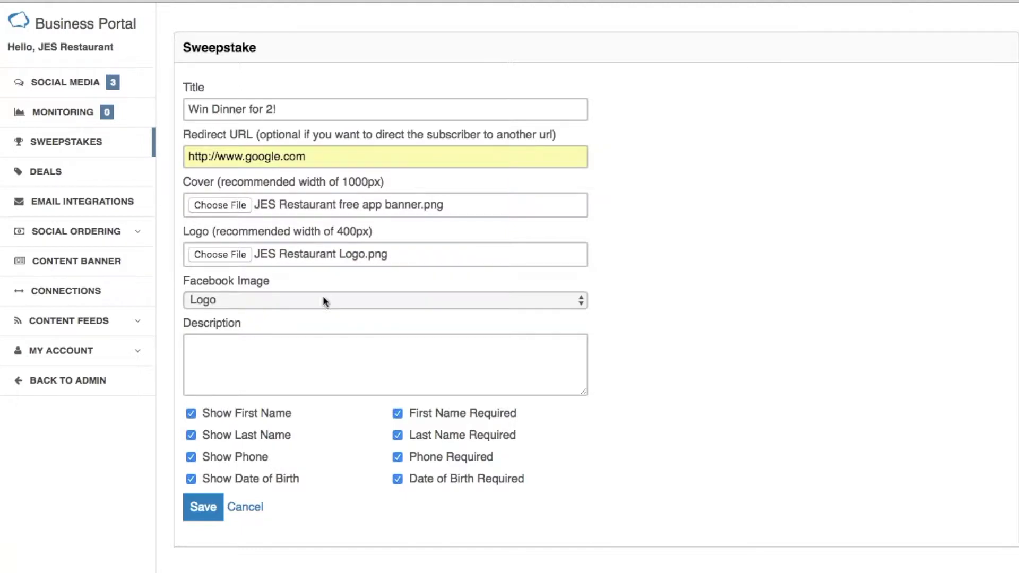
click(571, 300)
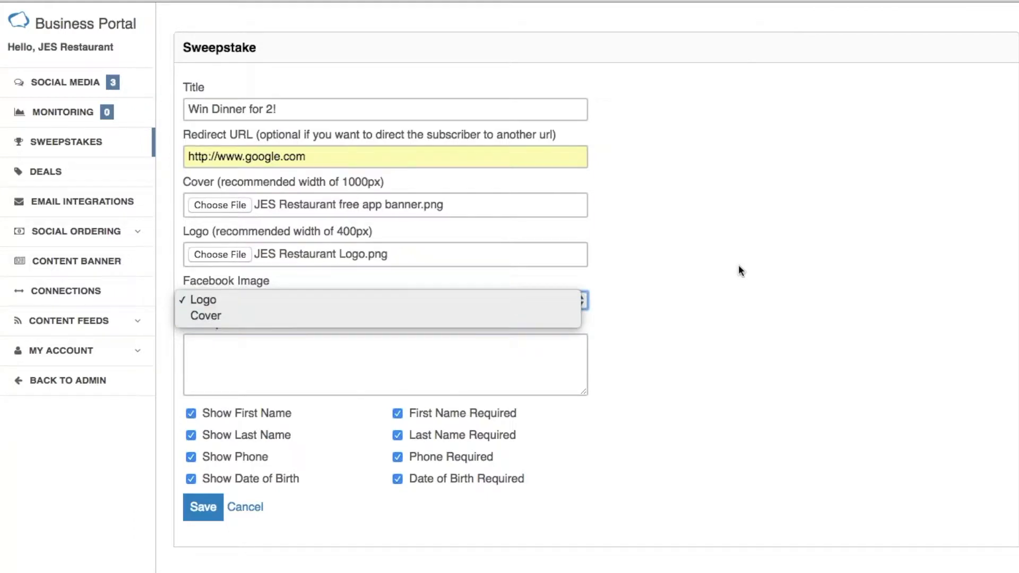
click(760, 265)
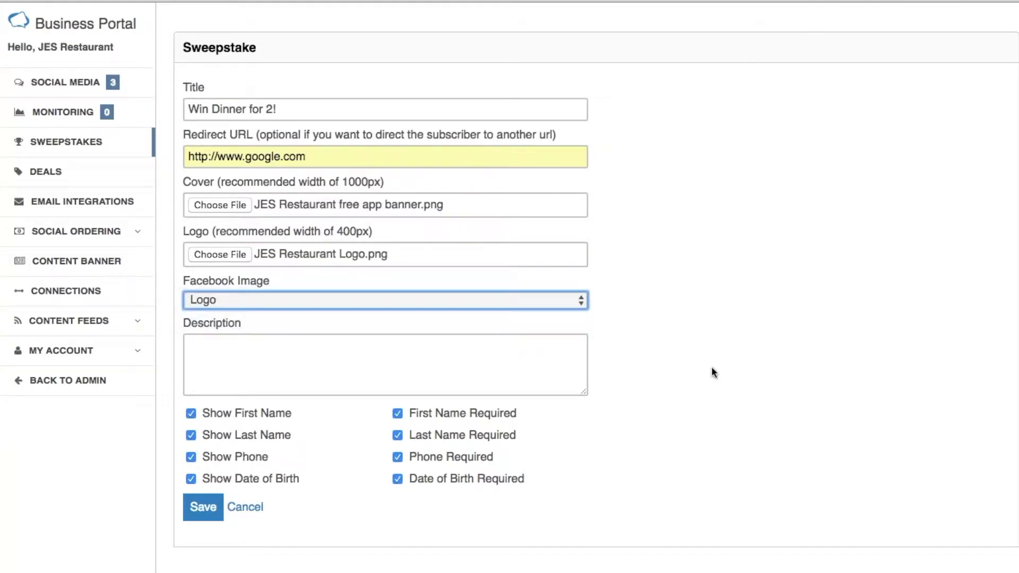
Enter the description "Enter to win a dinner for 2 simply by filling in your name and email address.".
key(Tab)
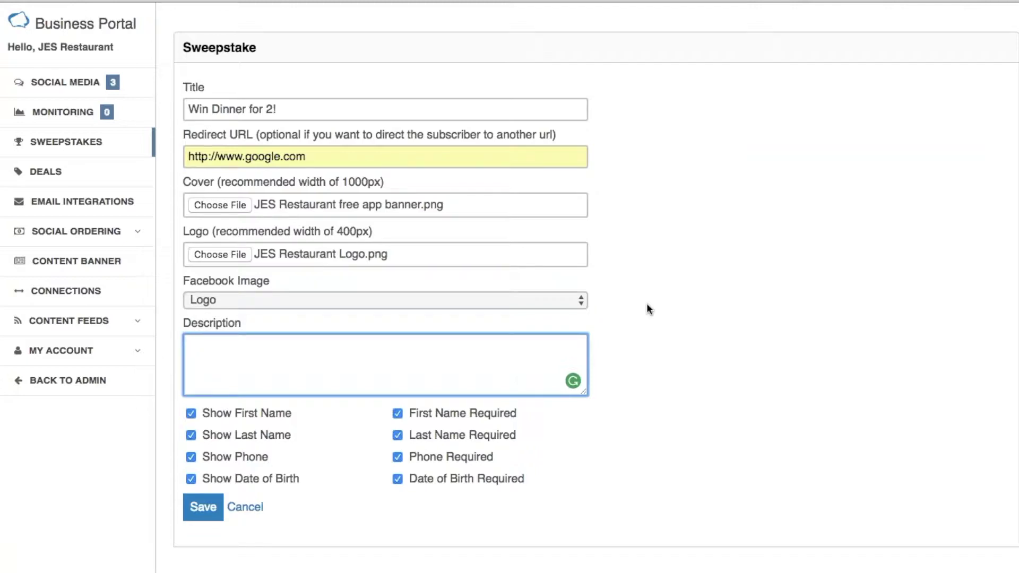
text(Enter to win a d)
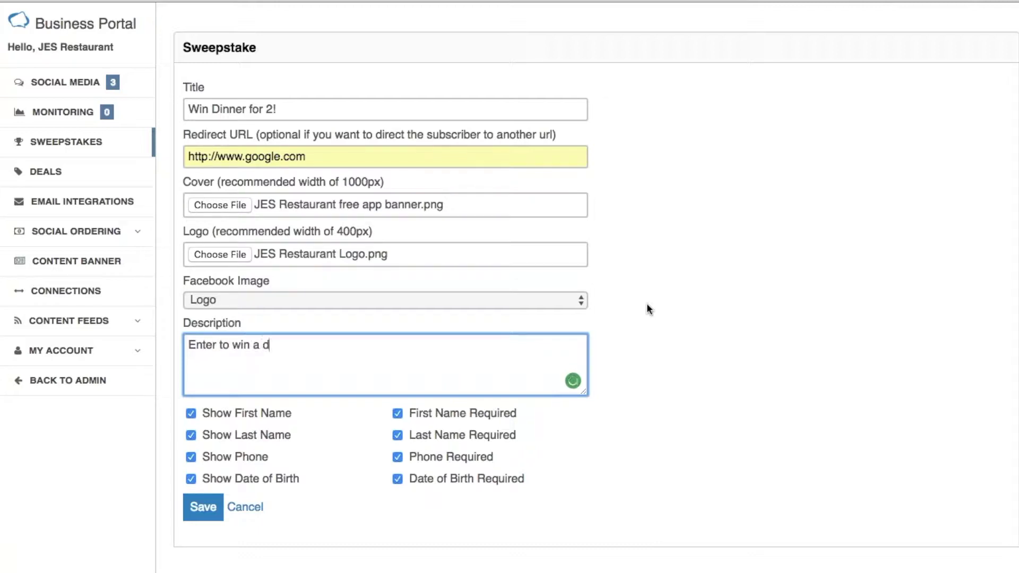
text(inner for 2 simply by )
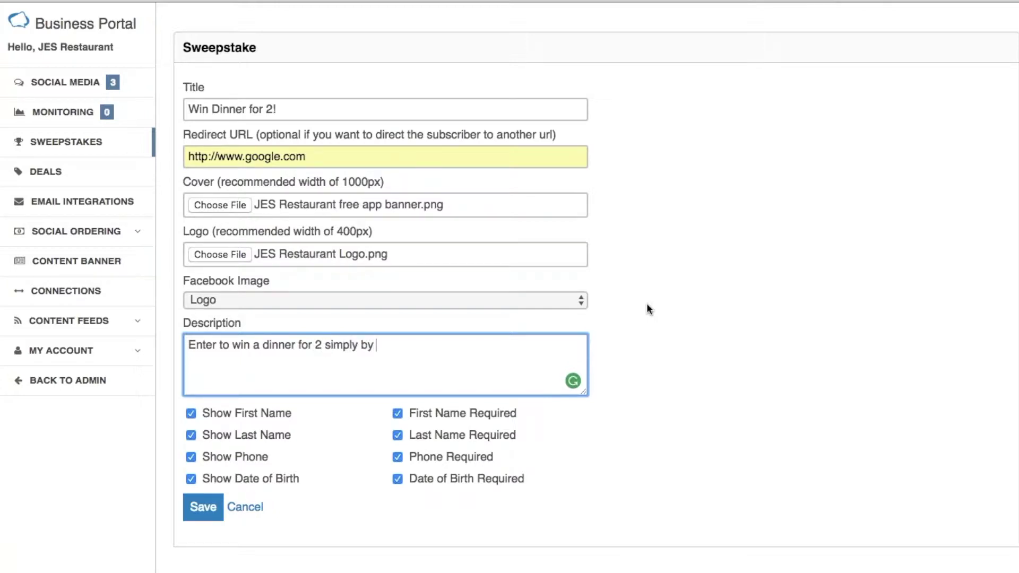
text(filling in your)
text( nam)
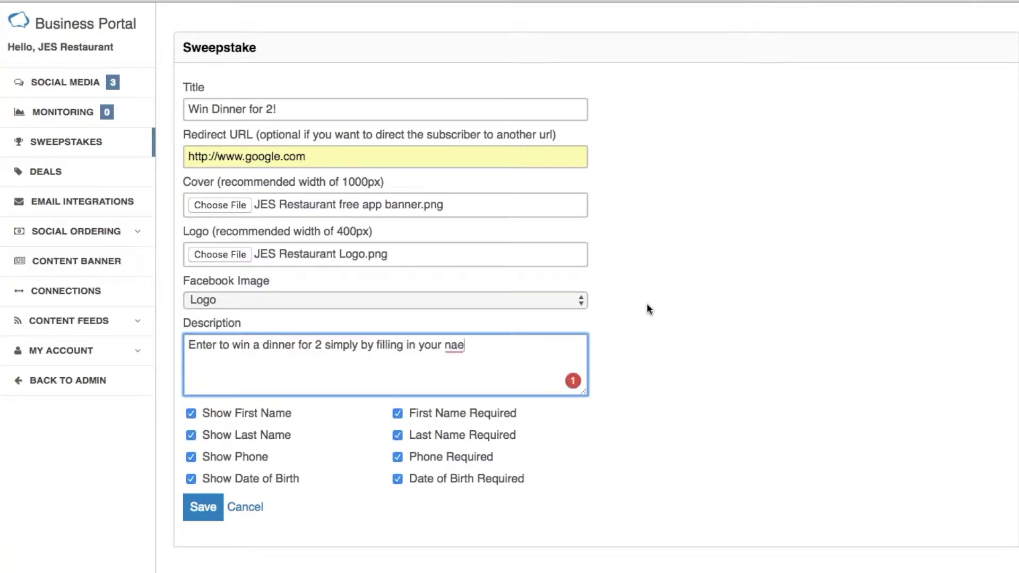
text(e and email add)
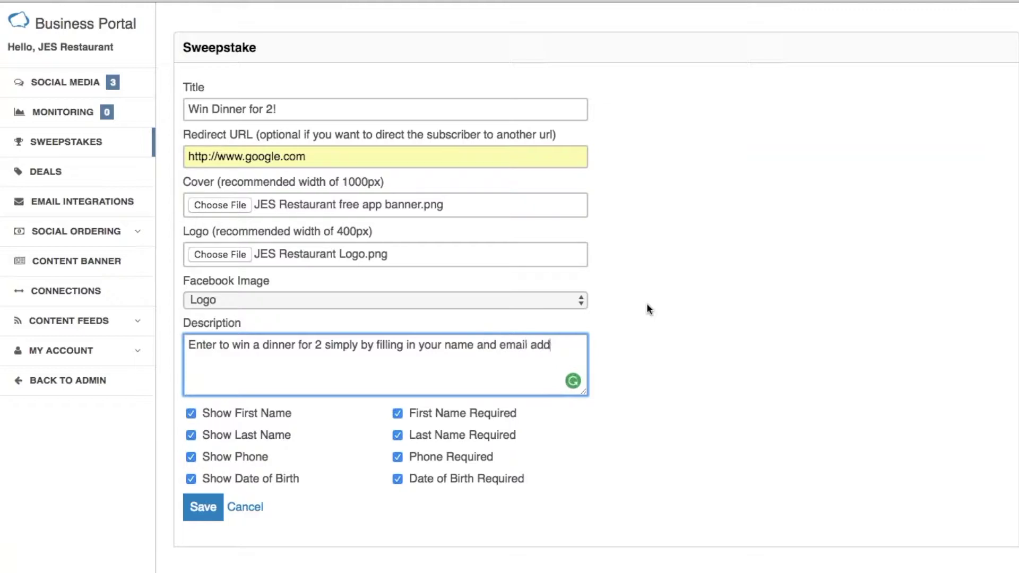
text(ress.)
Make last name, phone and date of birth optional for entrants, and save the sweepstake.
scroll(664, 366, down, 1)
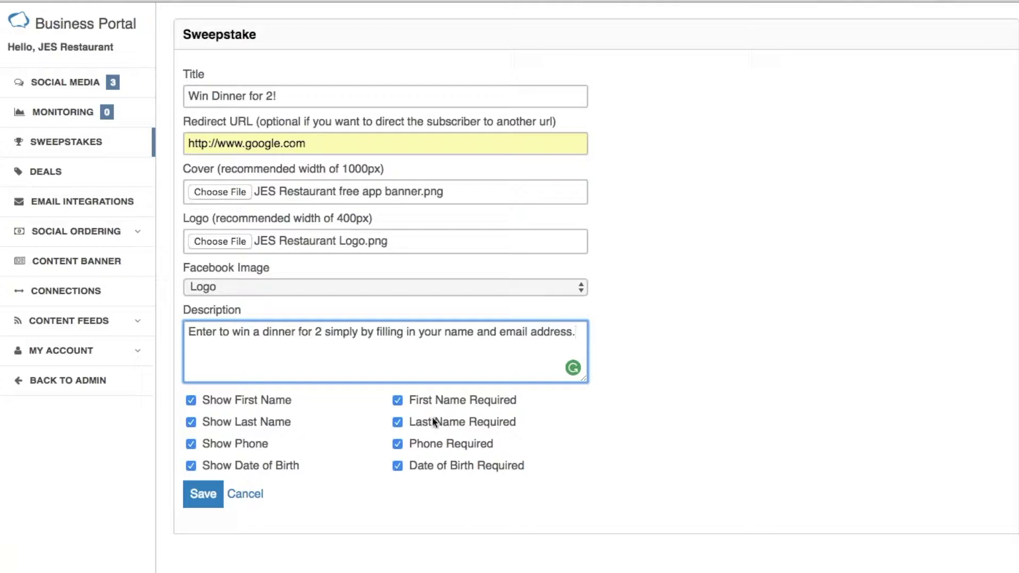
click(466, 426)
click(466, 445)
click(467, 466)
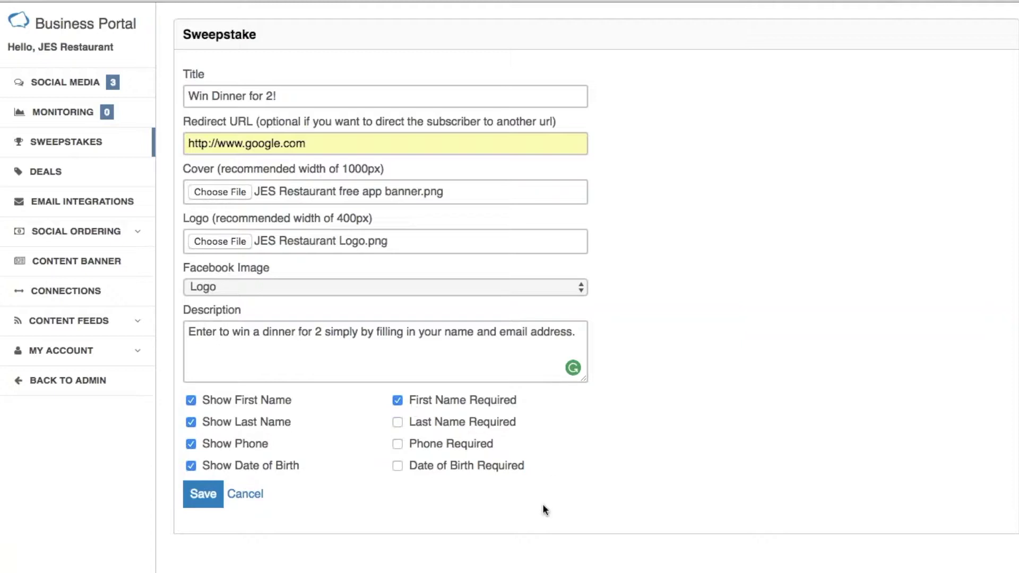
click(204, 496)
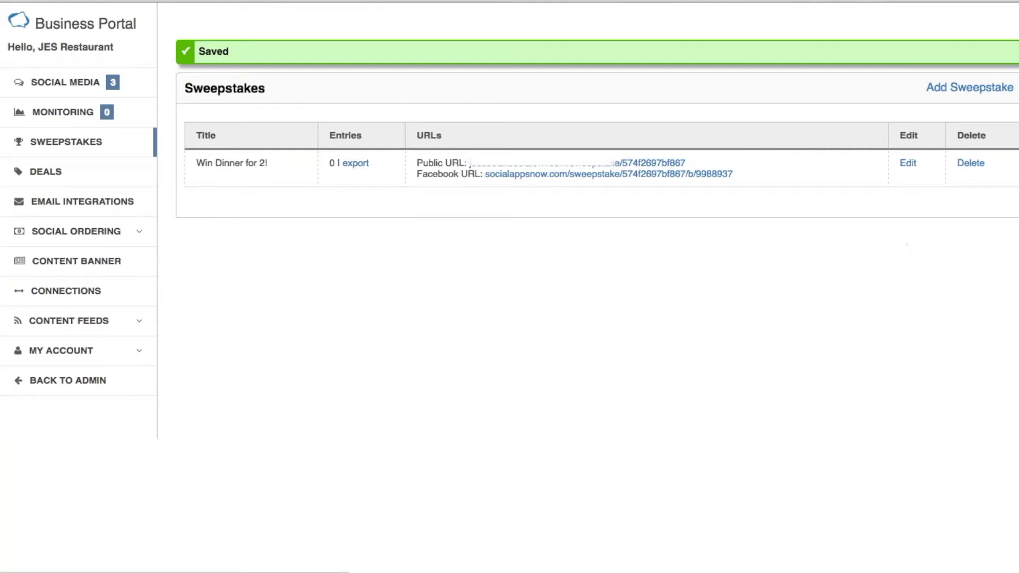
Reopen the "Win Dinner for 2!" sweepstake for editing and review its saved settings.
click(908, 163)
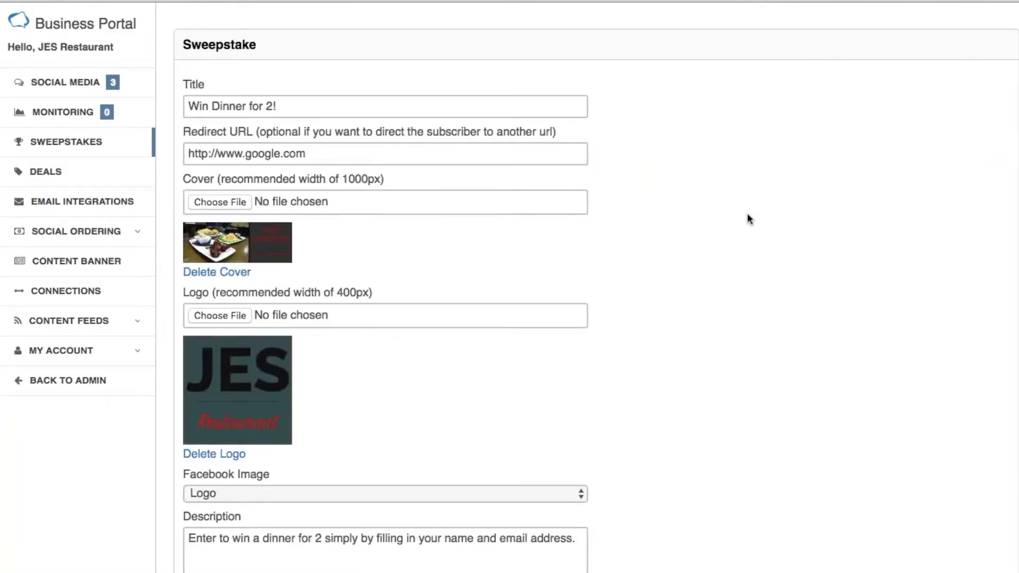
scroll(747, 214, down, 5)
scroll(747, 220, up, 5)
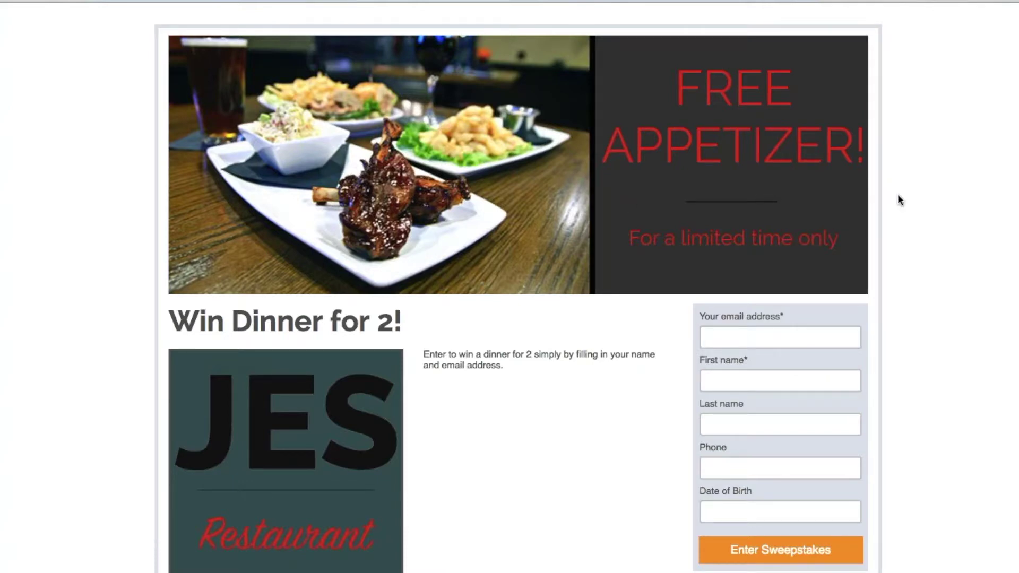
Review the public sweepstakes page, checking its layout, logo and description text.
scroll(899, 200, down, 3)
scroll(926, 167, up, 3)
drag(170, 320, 576, 372)
click(455, 344)
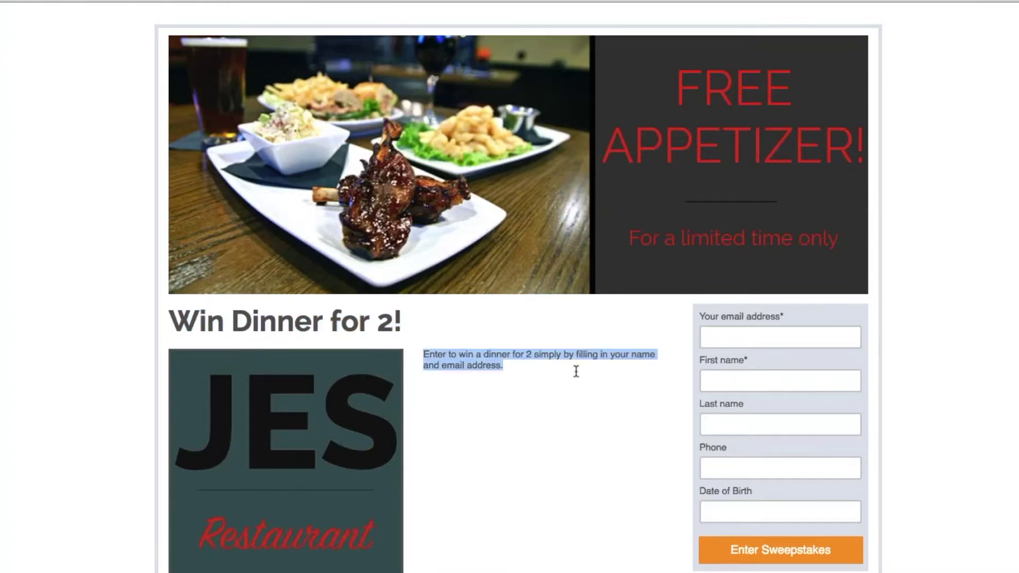
click(581, 386)
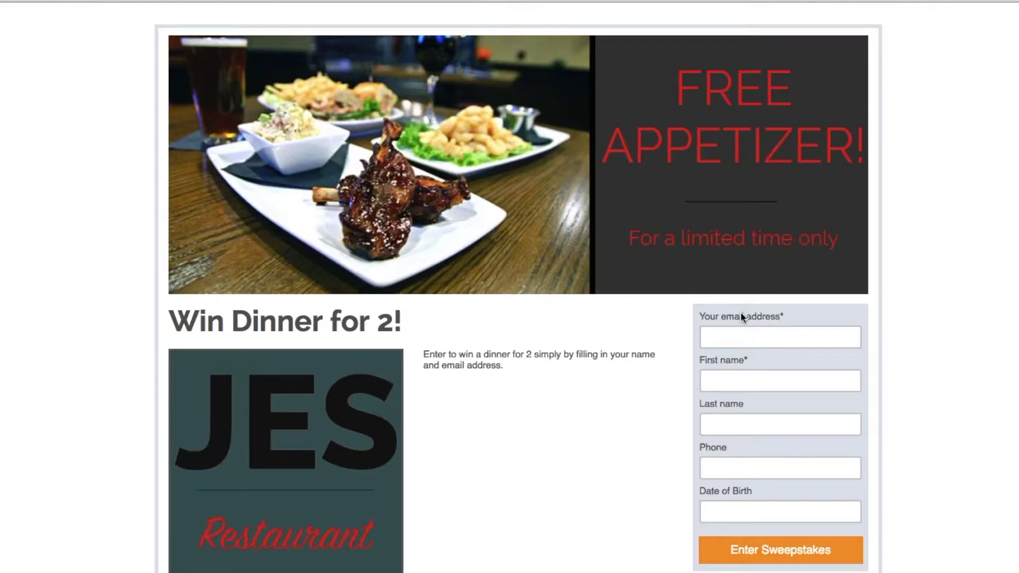
Fill in the entrant's email address and first name in the sweepstakes entry form.
click(761, 340)
text(test)
key(Down)
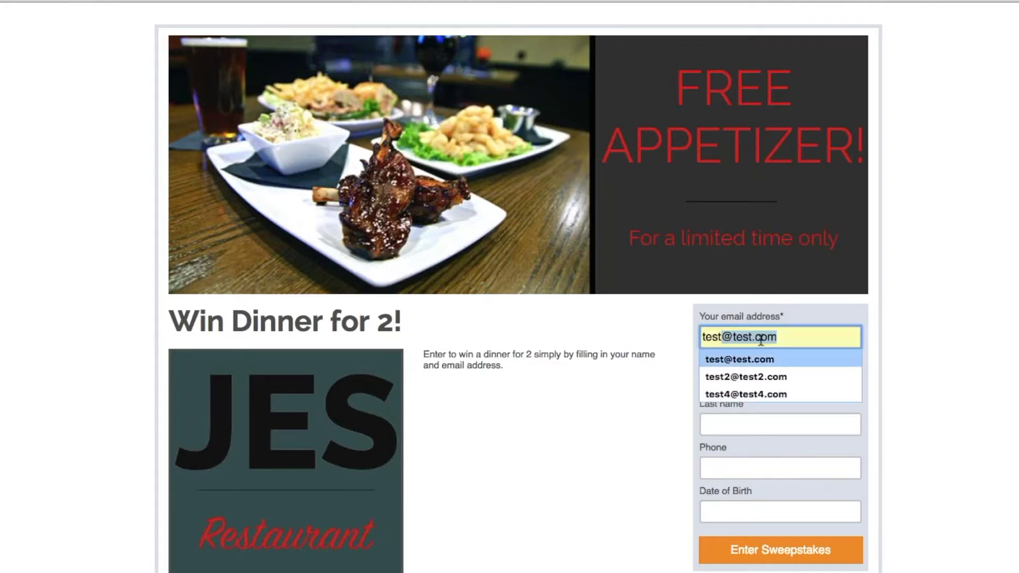
key(Tab)
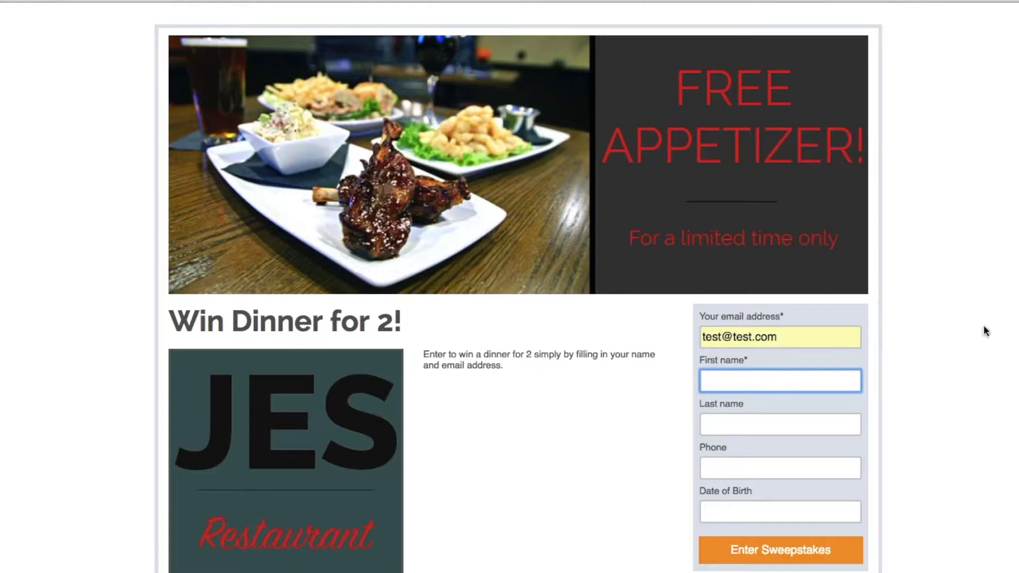
click(752, 360)
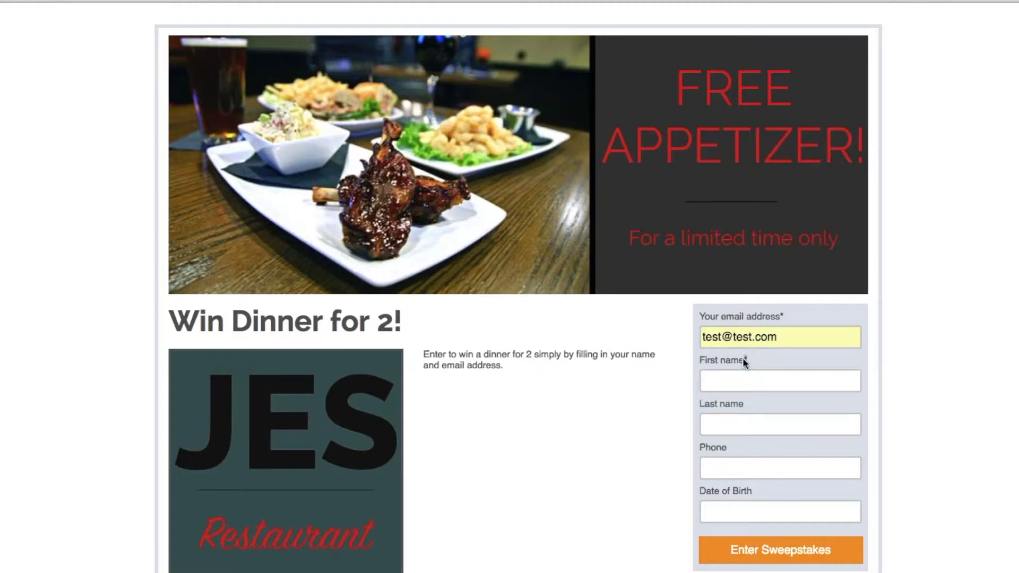
click(748, 361)
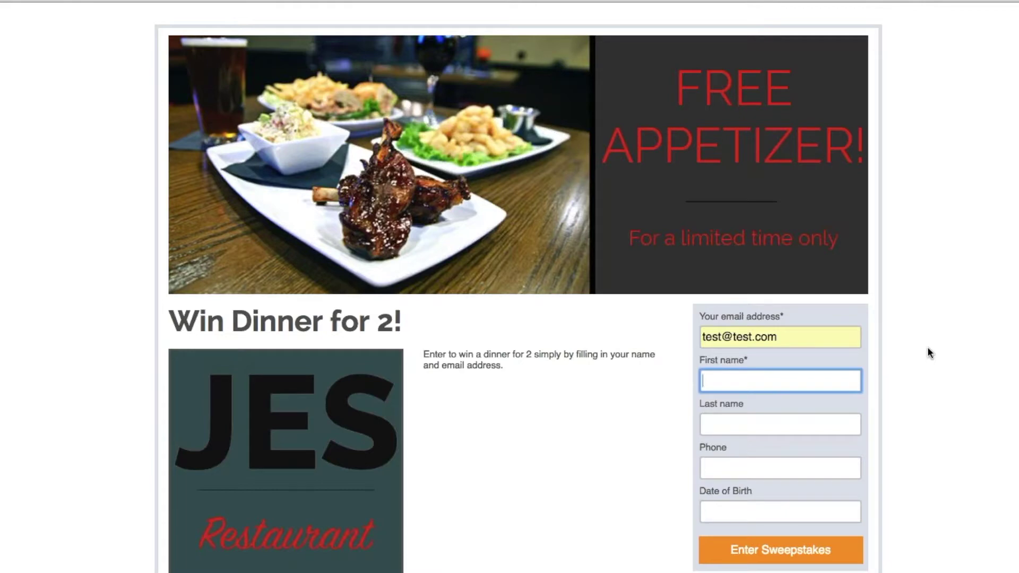
text(Ju)
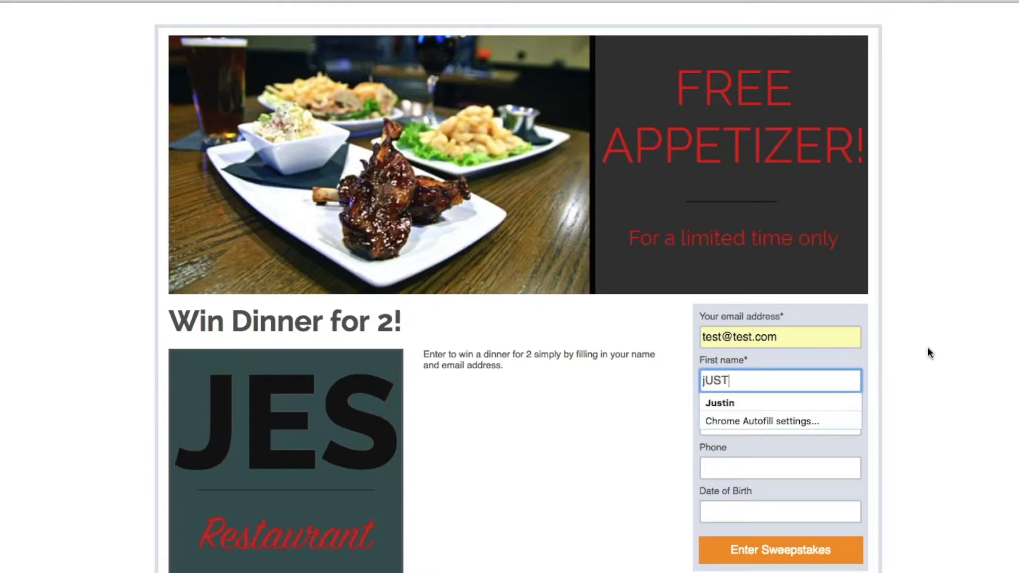
text(stin)
key(Tab)
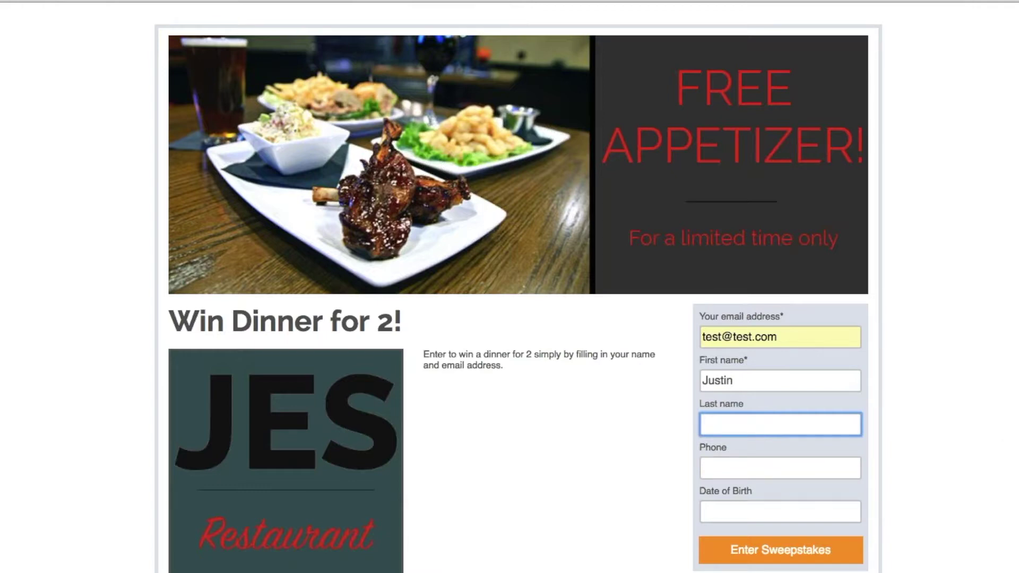
Choose the entrant's date of birth from the calendar and submit the sweepstakes entry.
click(771, 509)
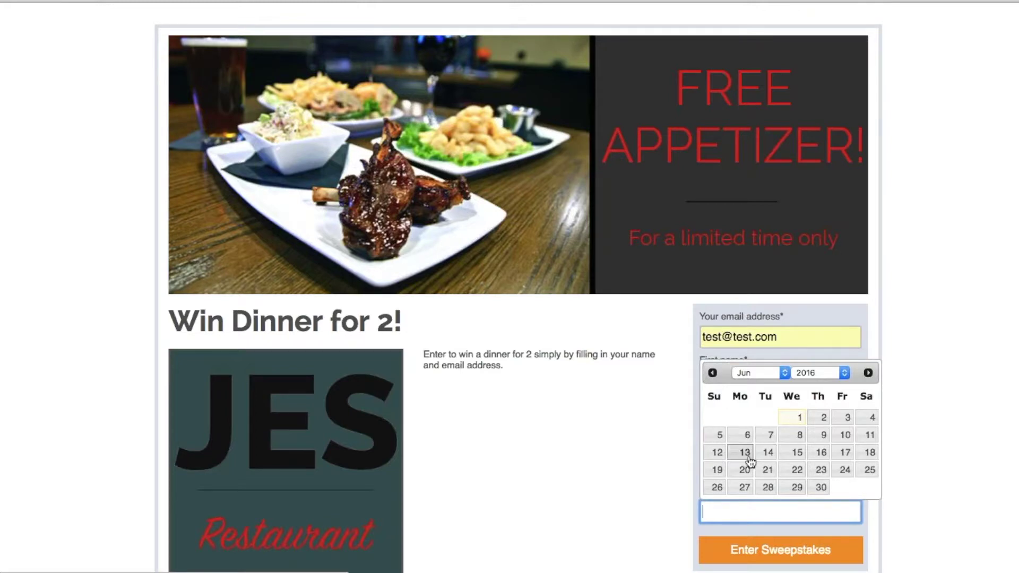
click(837, 370)
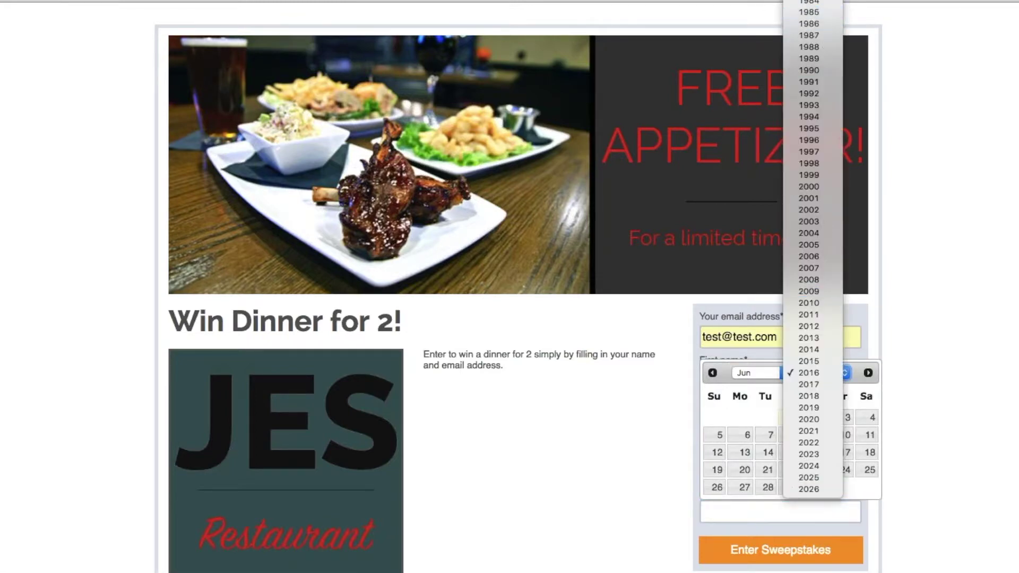
click(820, 10)
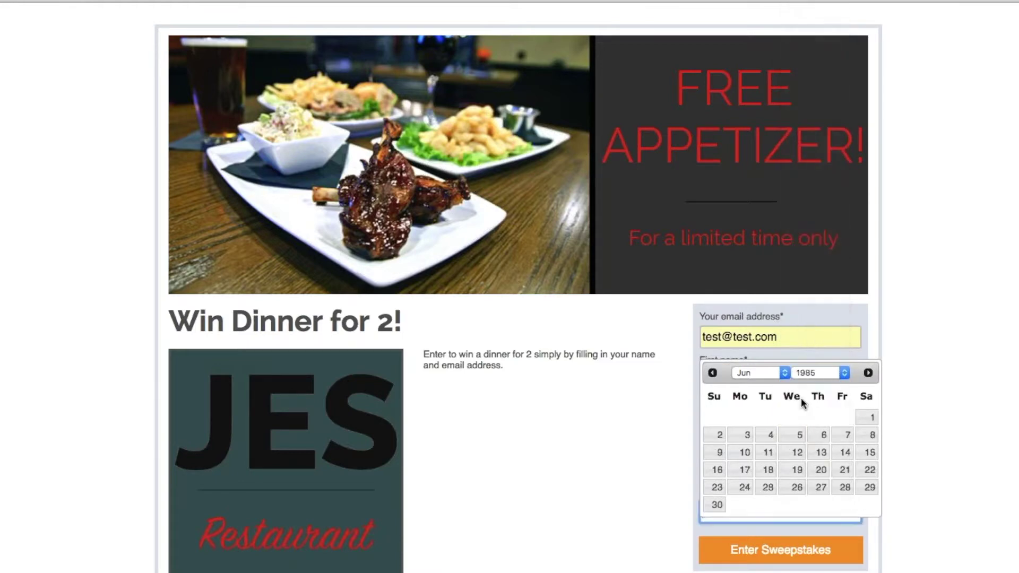
click(768, 452)
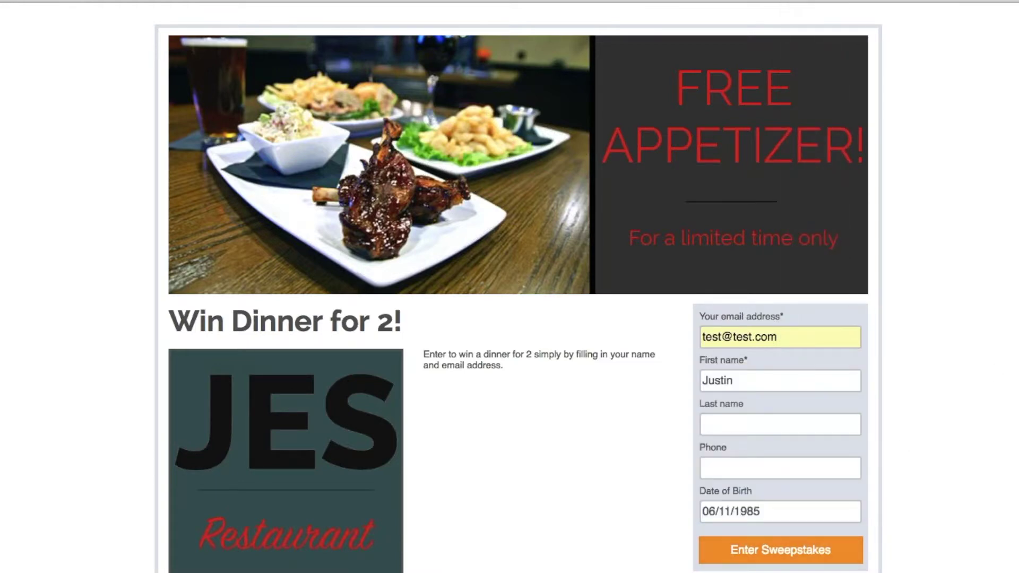
click(766, 551)
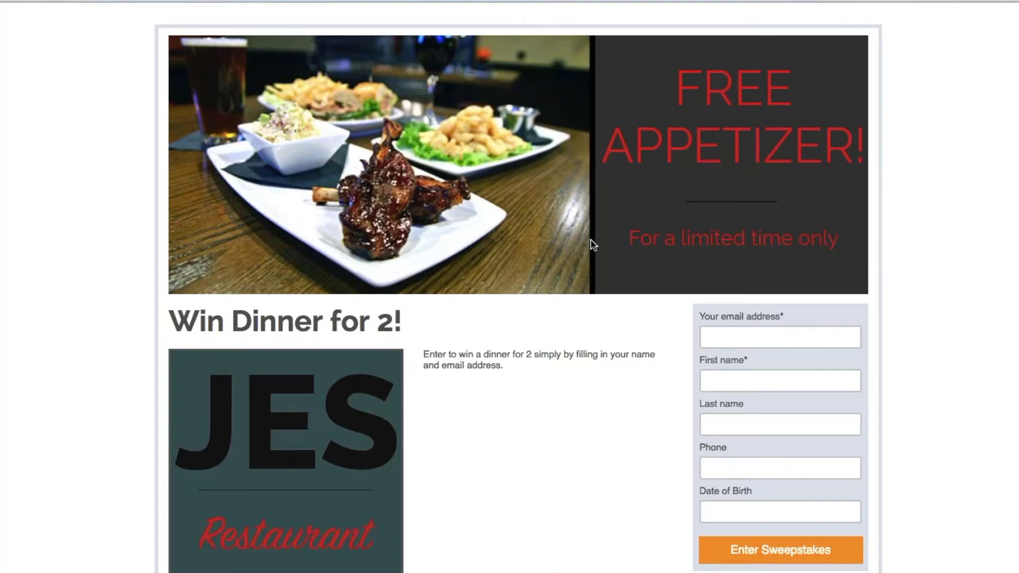
Highlight the "Win Dinner for 2!" title and the description text on the public sweepstakes page to review them.
drag(170, 322, 452, 307)
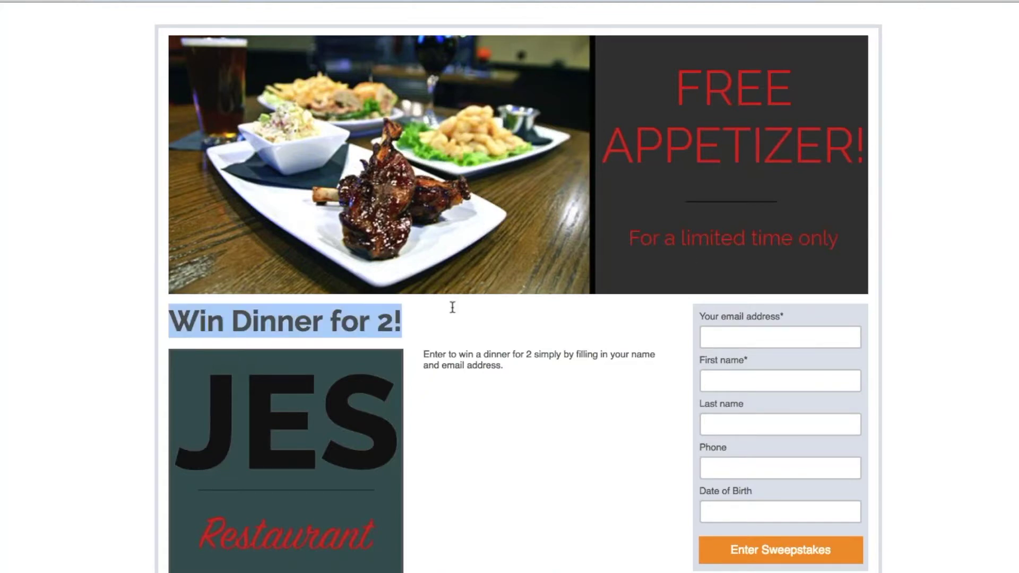
drag(422, 352, 603, 369)
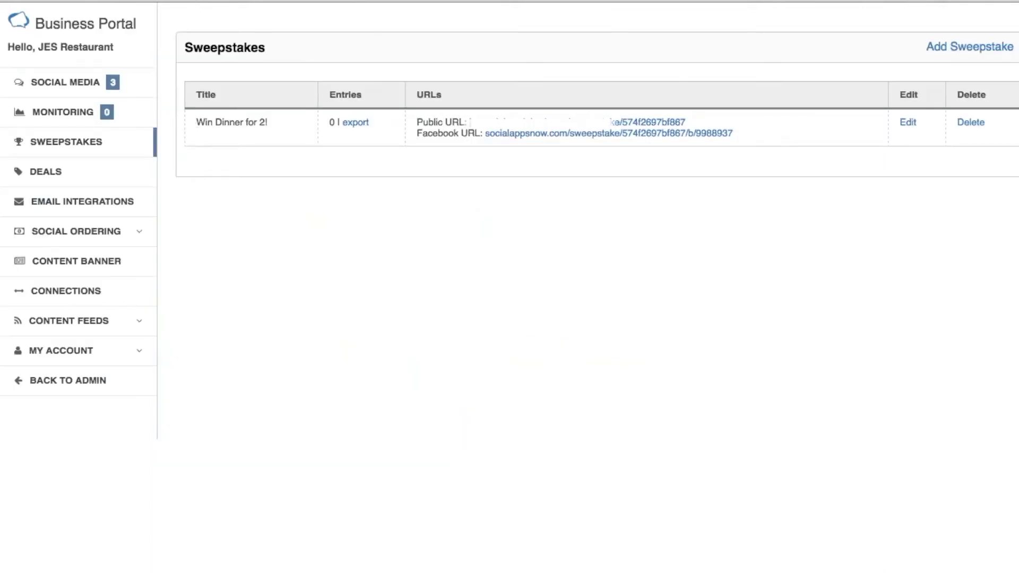
Reload the business's sweepstakes list, check the entry count for "Win Dinner for 2!" and export its entries.
click(71, 142)
double_click(332, 123)
click(355, 194)
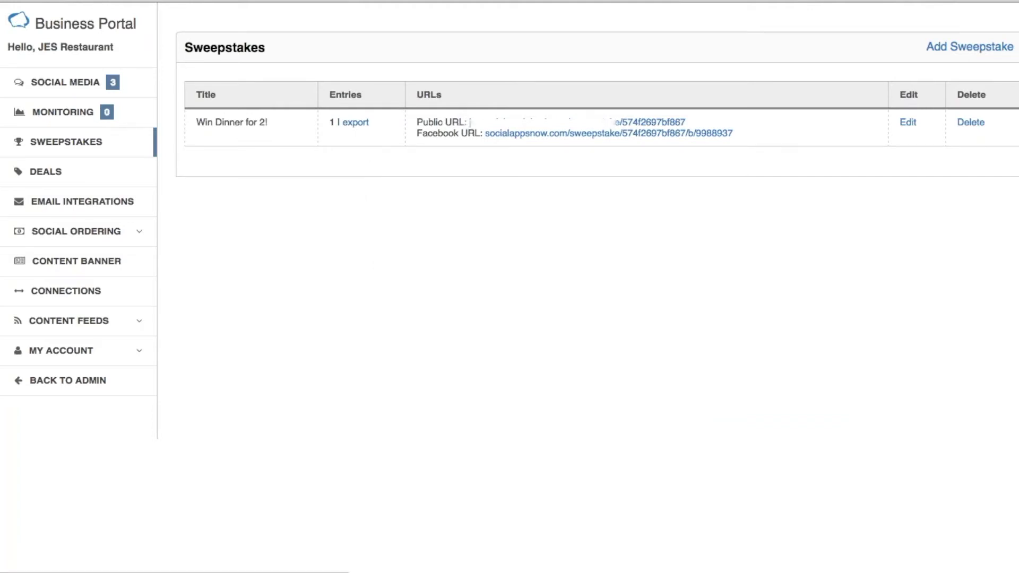
click(356, 128)
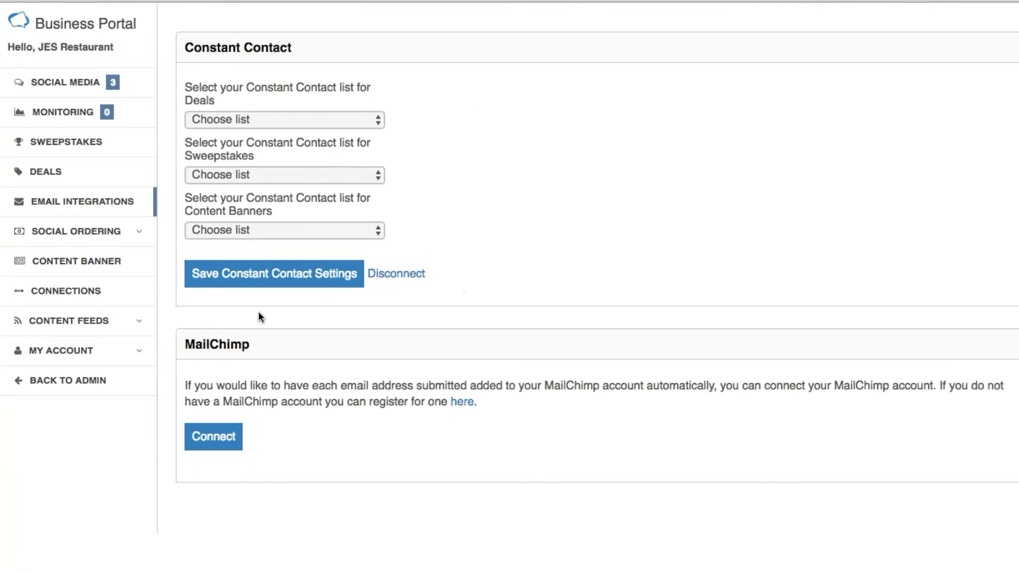
In the email integrations, set the Constant Contact list for Sweepstakes to General Interest and save the settings.
click(216, 445)
click(220, 439)
click(309, 176)
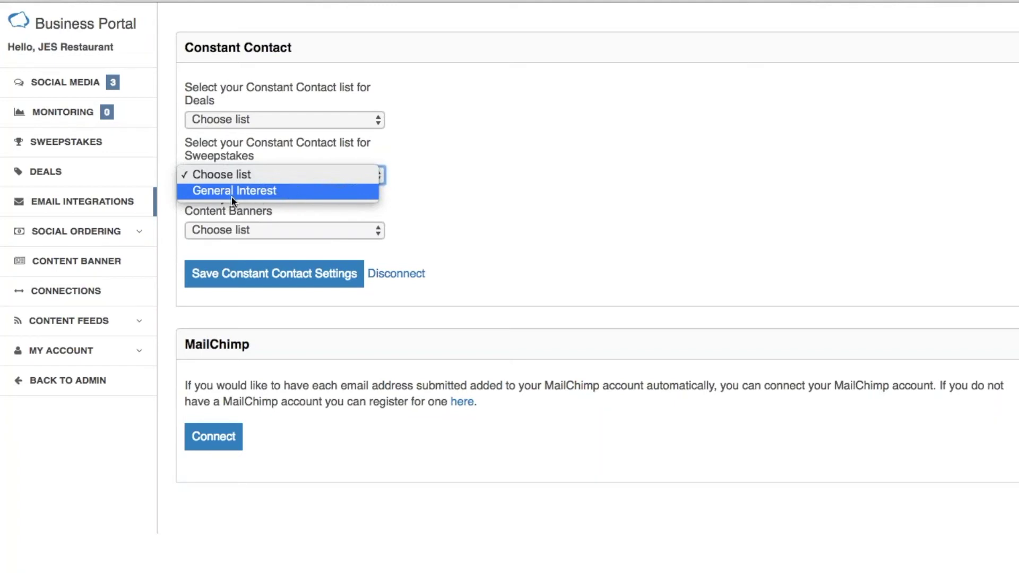
click(257, 192)
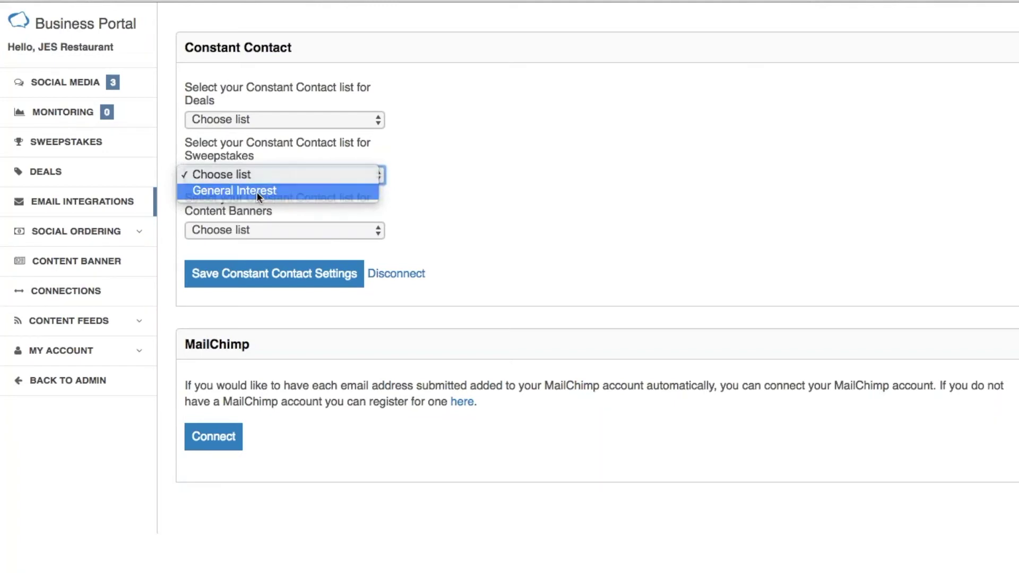
click(277, 280)
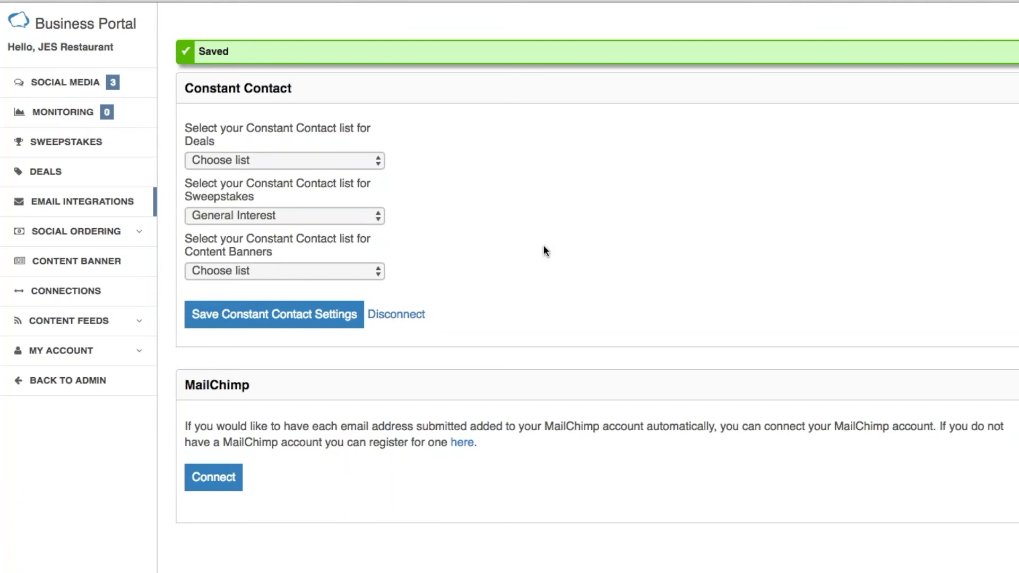
Inspect the list options available for Deals and Sweepstakes in the Constant Contact settings without changing them.
click(378, 161)
click(436, 196)
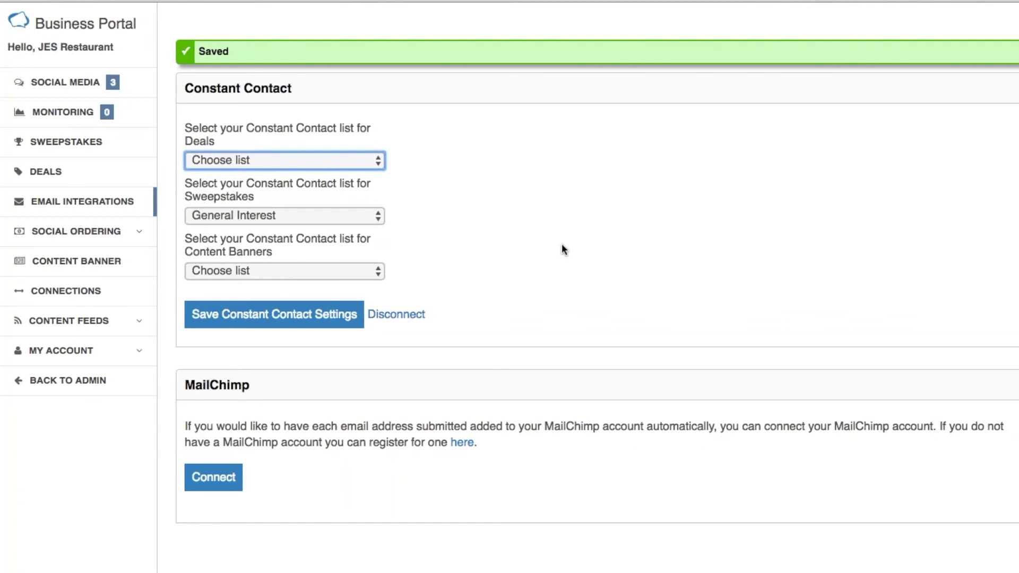
click(507, 180)
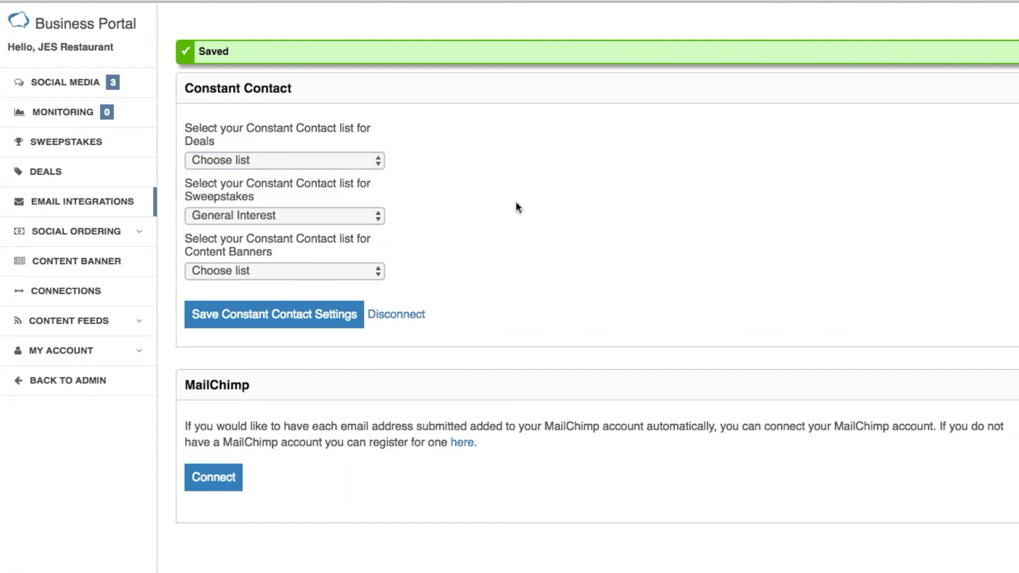
click(378, 221)
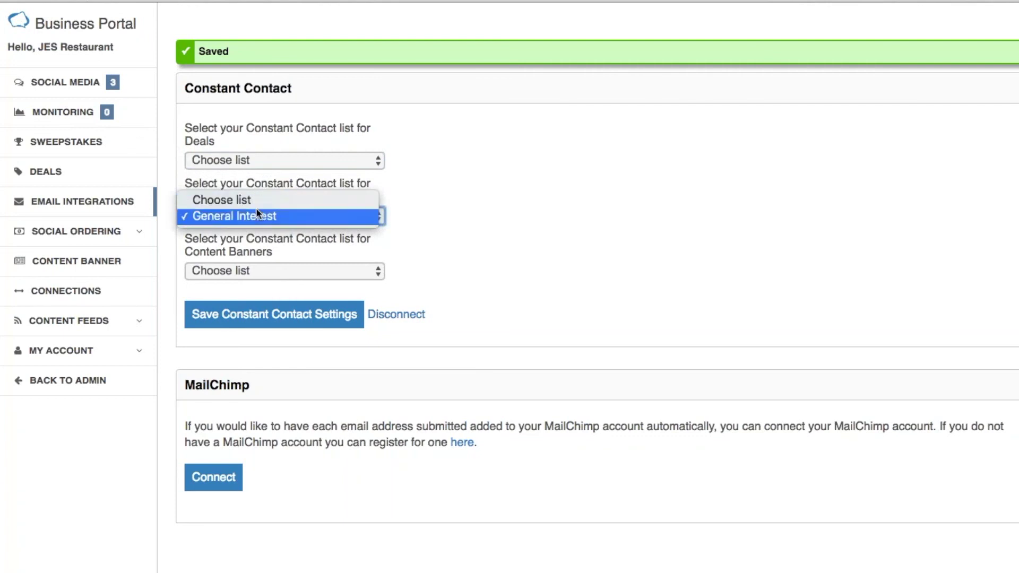
click(505, 223)
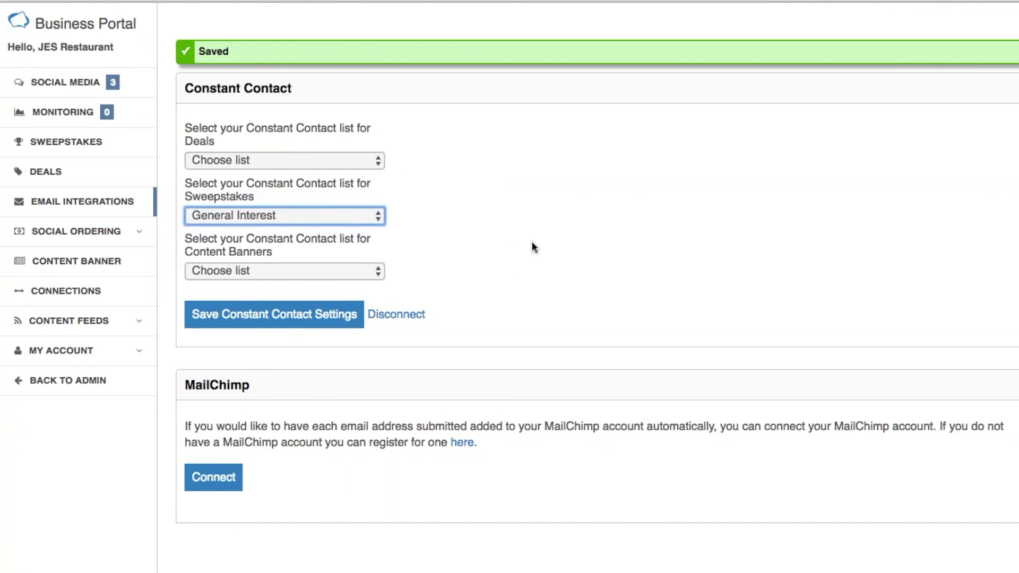
Return to the sweepstakes list and check the entry count recorded for "Win Dinner for 2!".
click(60, 146)
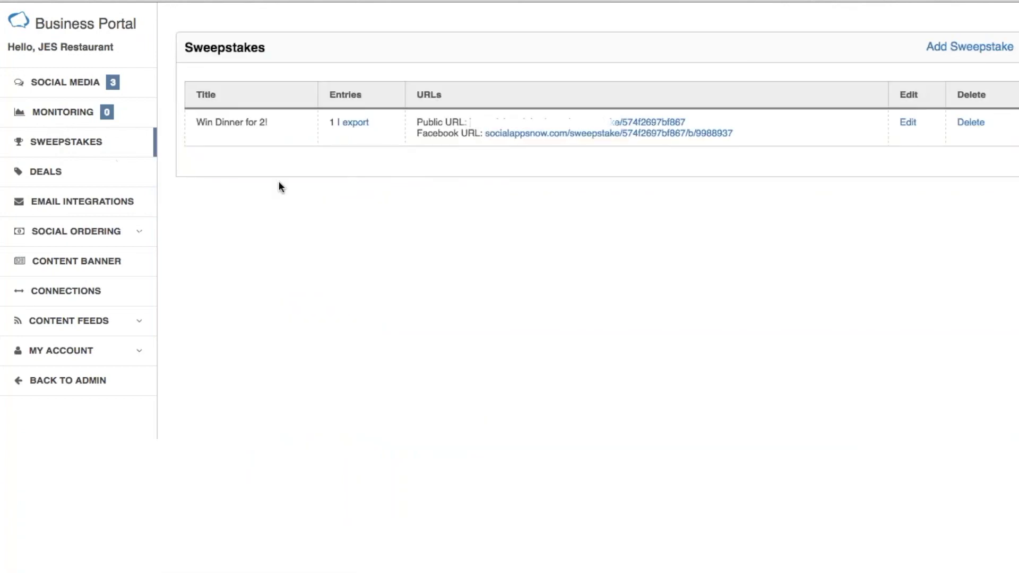
drag(338, 125, 329, 124)
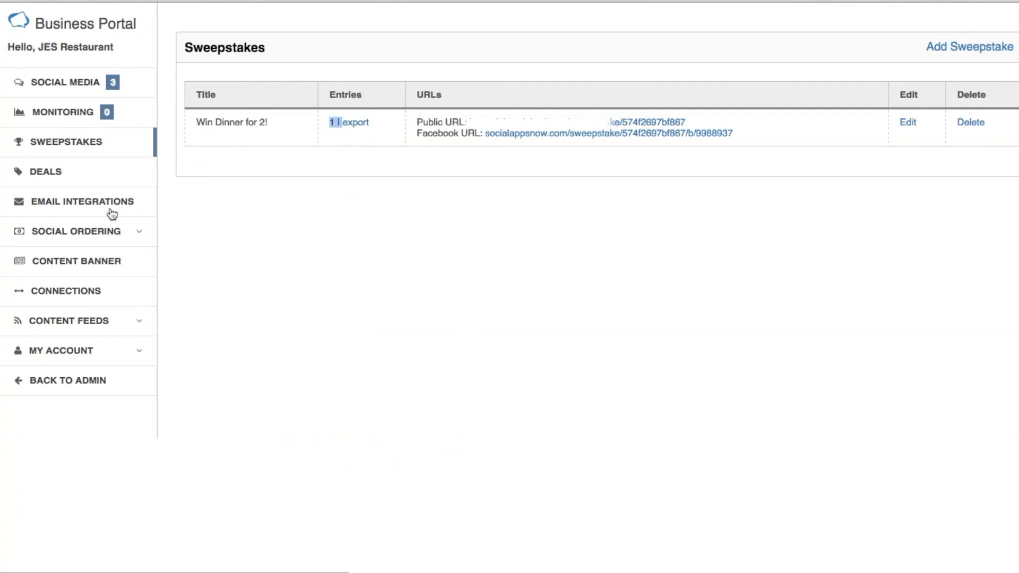
click(392, 312)
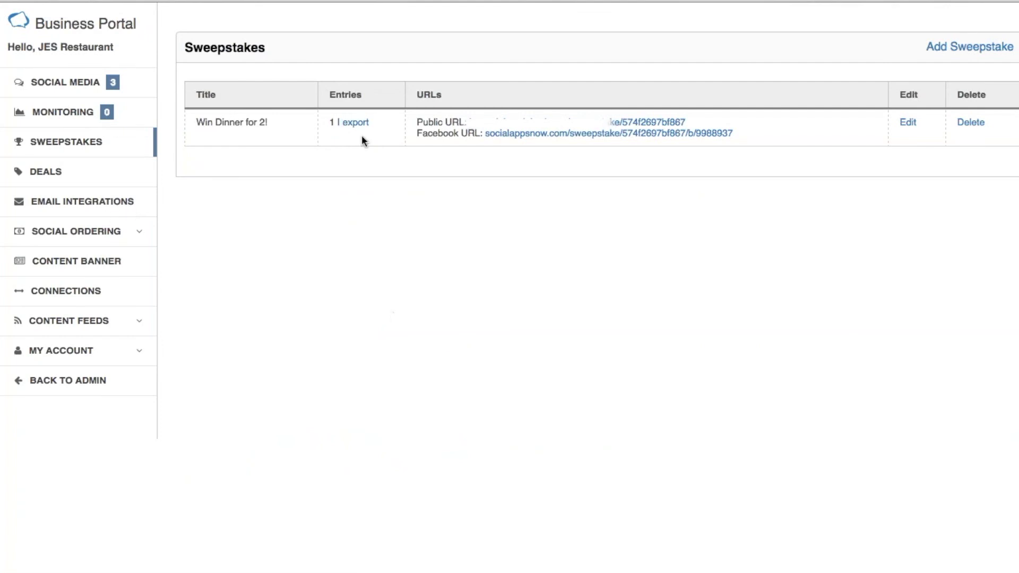